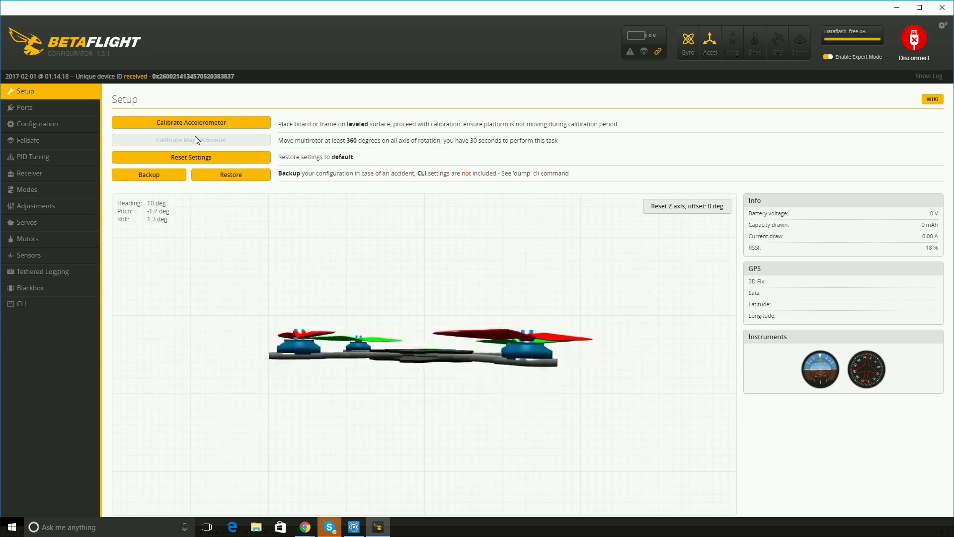
Set the Yaw Degrees of the board and sensor alignment to 270 in the flight controller configuration.
{"action": "left_click", "coordinate": [28, 110]}
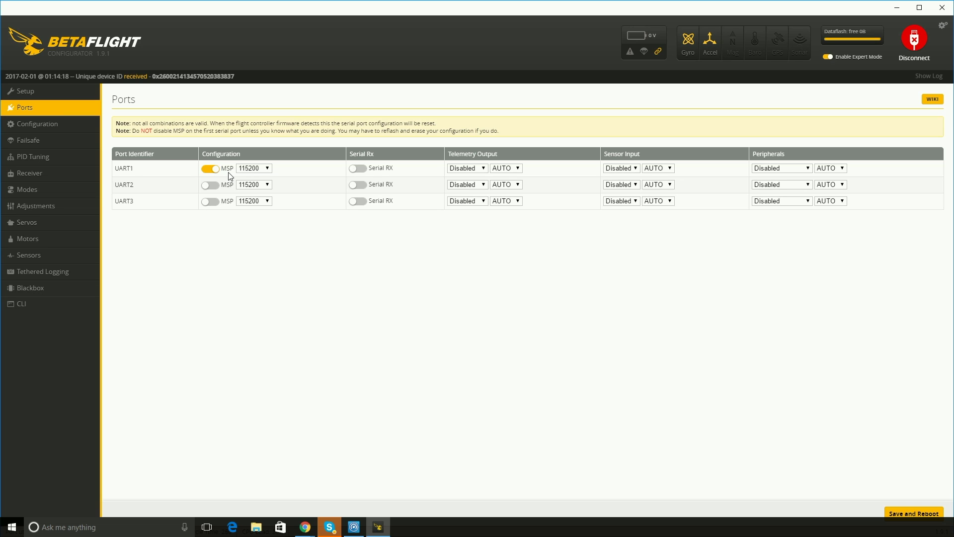
{"action": "left_click", "coordinate": [55, 132]}
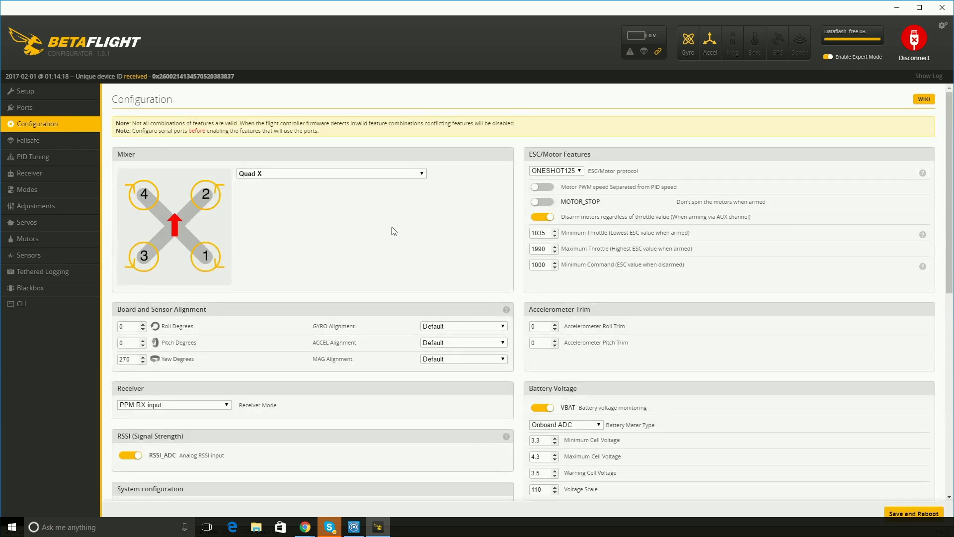
{"action": "scroll", "coordinate": [389, 232], "scroll_direction": "down", "scroll_amount": 2}
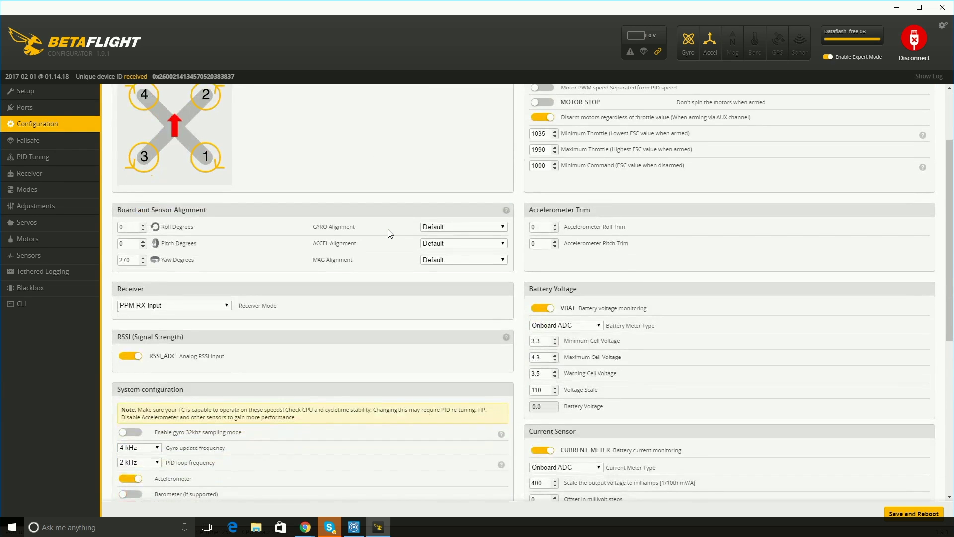
{"action": "scroll", "coordinate": [389, 232], "scroll_direction": "up", "scroll_amount": 2}
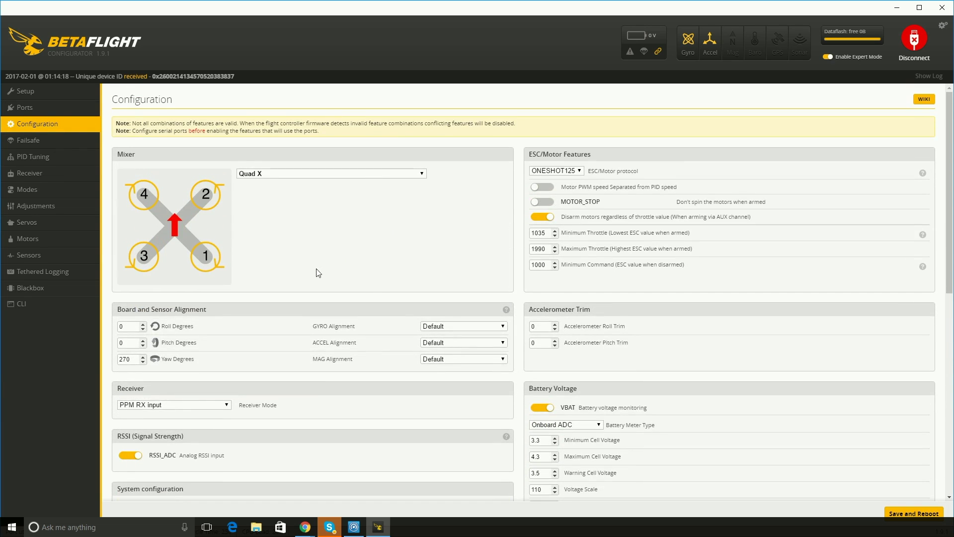
{"action": "scroll", "coordinate": [141, 312], "scroll_direction": "down", "scroll_amount": 1}
{"action": "double_click", "coordinate": [126, 309]}
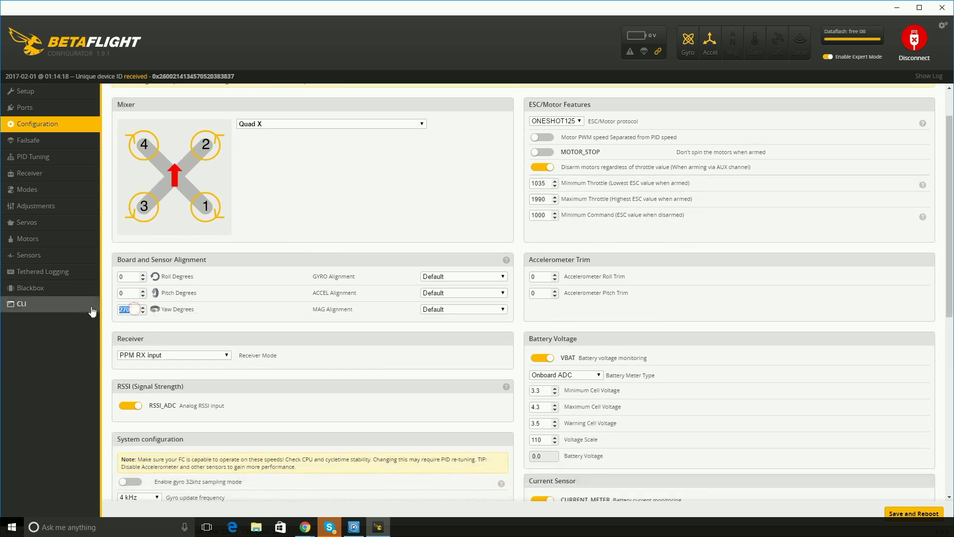
{"action": "type", "text": "270"}
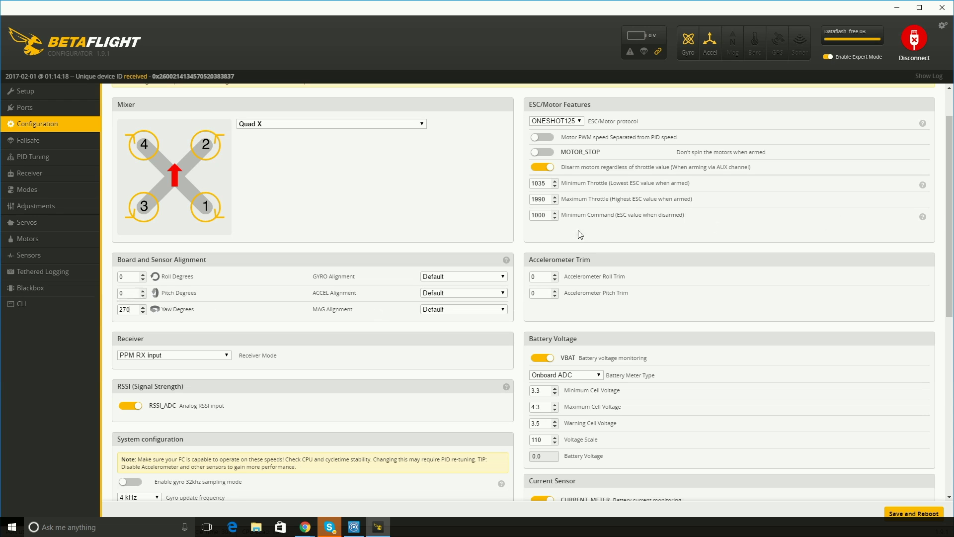
Examine the remaining configuration settings, including receiver, system, other features, ESC/motor, battery voltage, current sensor and GPS.
{"action": "scroll", "coordinate": [300, 311], "scroll_direction": "down", "scroll_amount": 2}
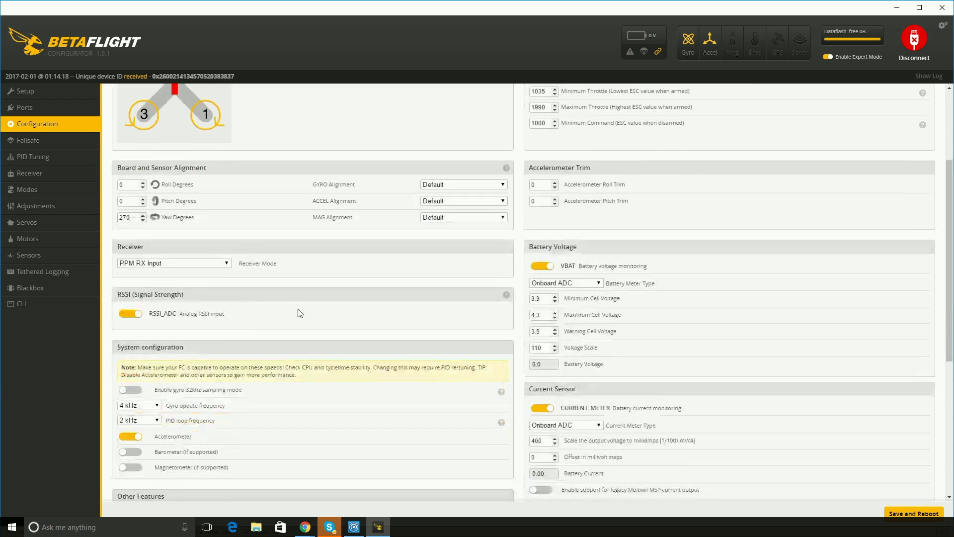
{"action": "scroll", "coordinate": [300, 313], "scroll_direction": "down", "scroll_amount": 2}
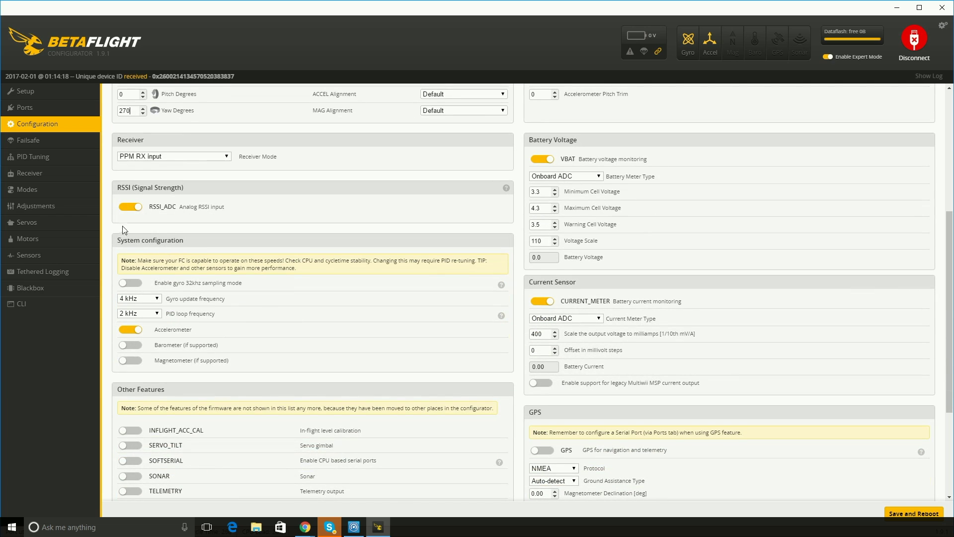
{"action": "scroll", "coordinate": [171, 242], "scroll_direction": "down", "scroll_amount": 1}
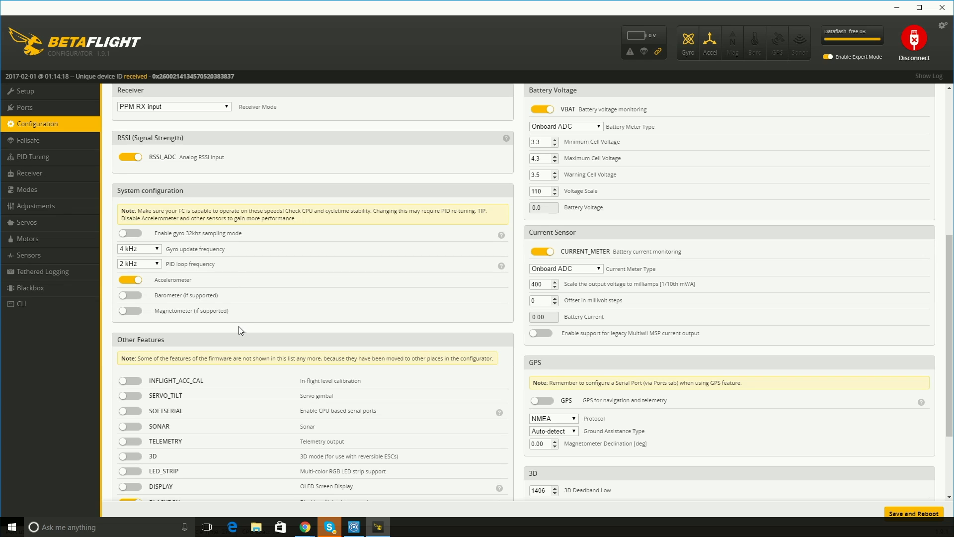
{"action": "scroll", "coordinate": [240, 358], "scroll_direction": "down", "scroll_amount": 2}
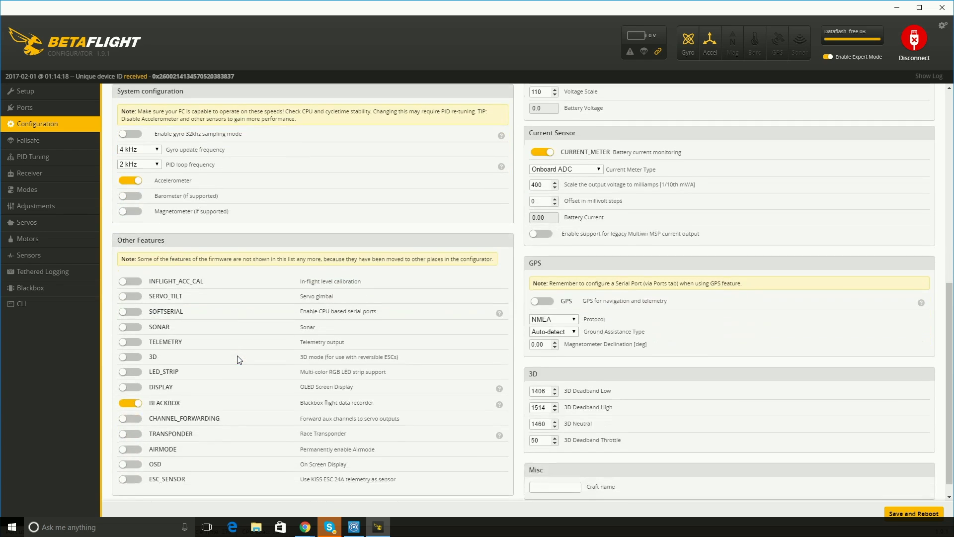
{"action": "scroll", "coordinate": [240, 358], "scroll_direction": "down", "scroll_amount": 1}
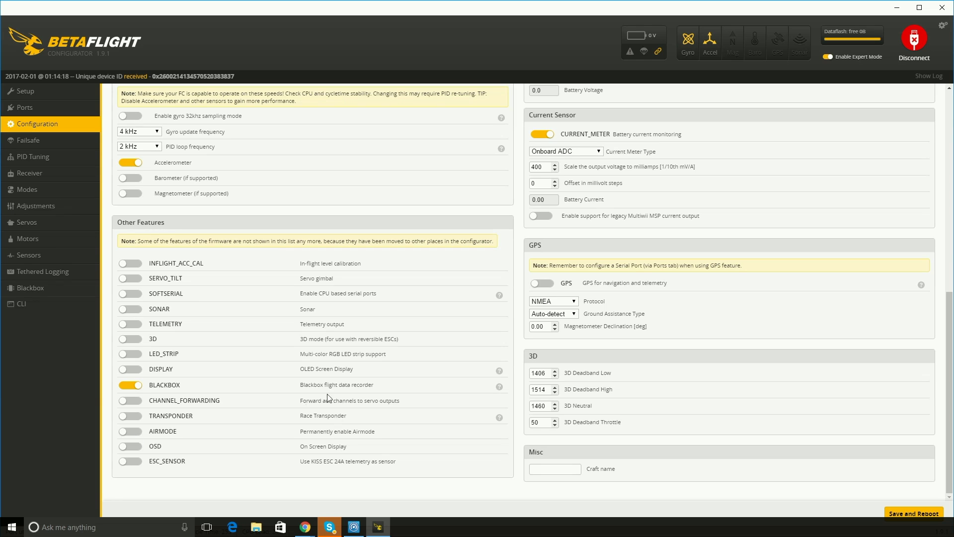
{"action": "scroll", "coordinate": [266, 448], "scroll_direction": "up", "scroll_amount": 10}
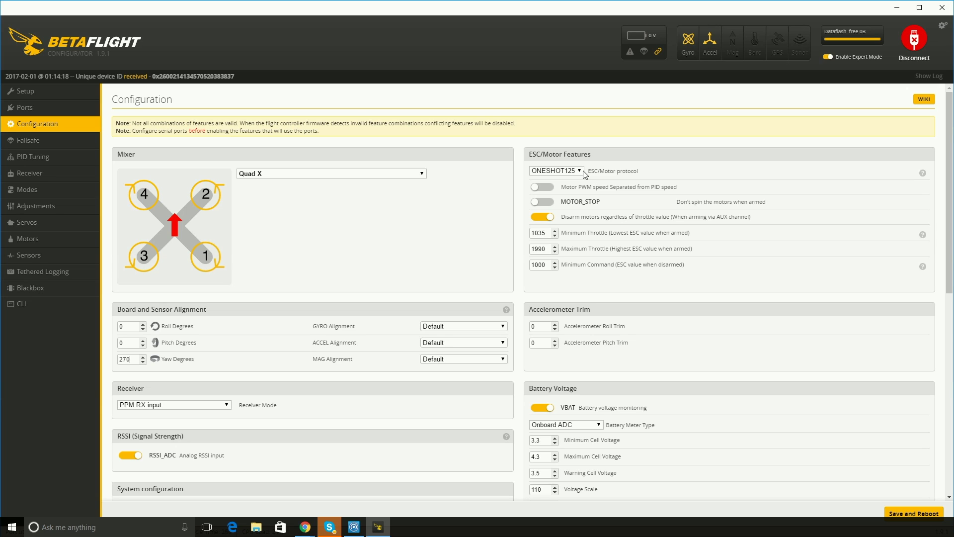
{"action": "left_click", "coordinate": [549, 232]}
{"action": "scroll", "coordinate": [651, 354], "scroll_direction": "down", "scroll_amount": 5}
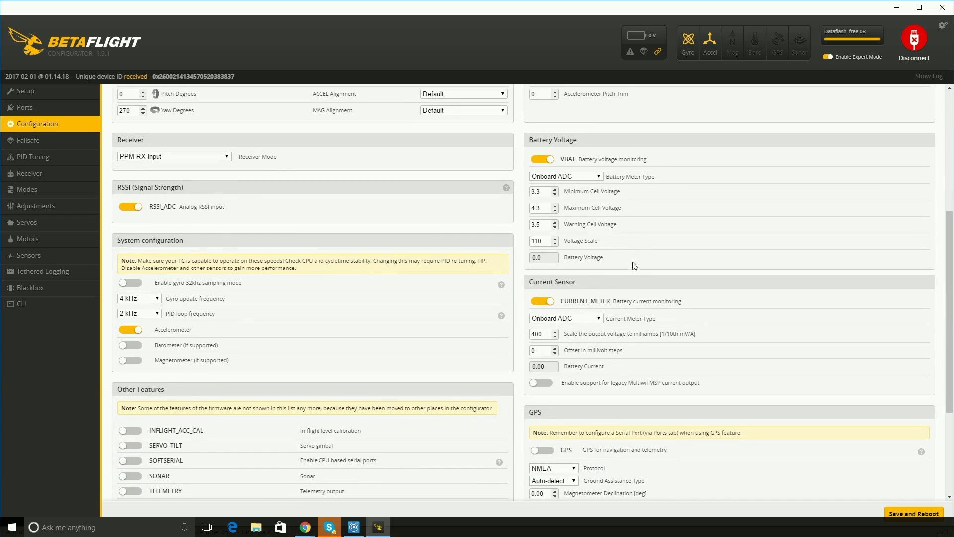
{"action": "scroll", "coordinate": [634, 293], "scroll_direction": "down", "scroll_amount": 3}
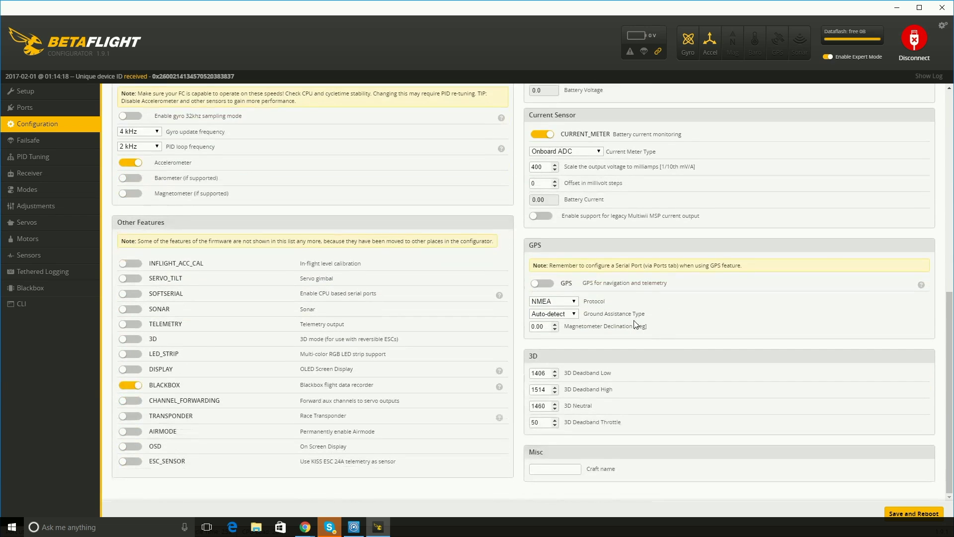
Set the failsafe Throttle channel fallback to Hold and the stage 2 guard time to 5, saving with a reboot.
{"action": "left_click", "coordinate": [28, 141]}
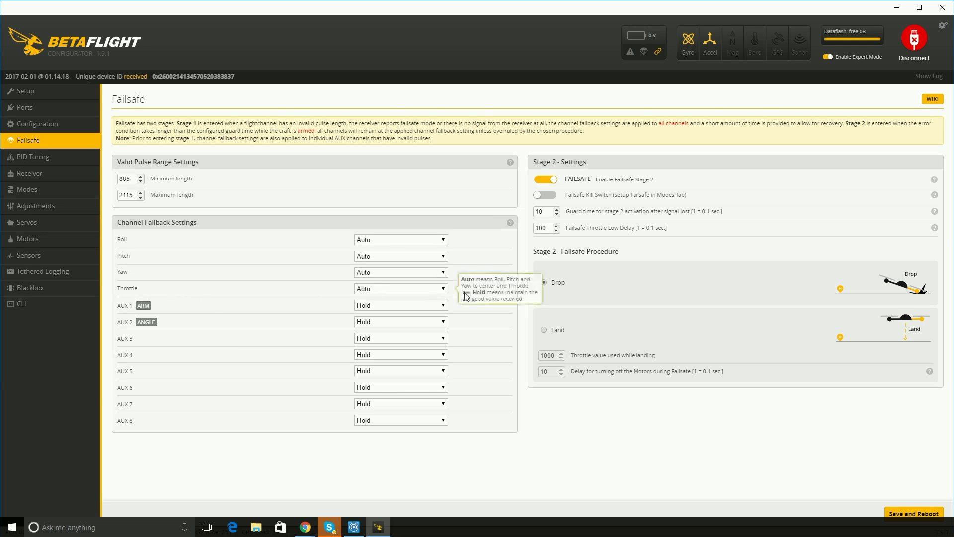
{"action": "left_click", "coordinate": [444, 290]}
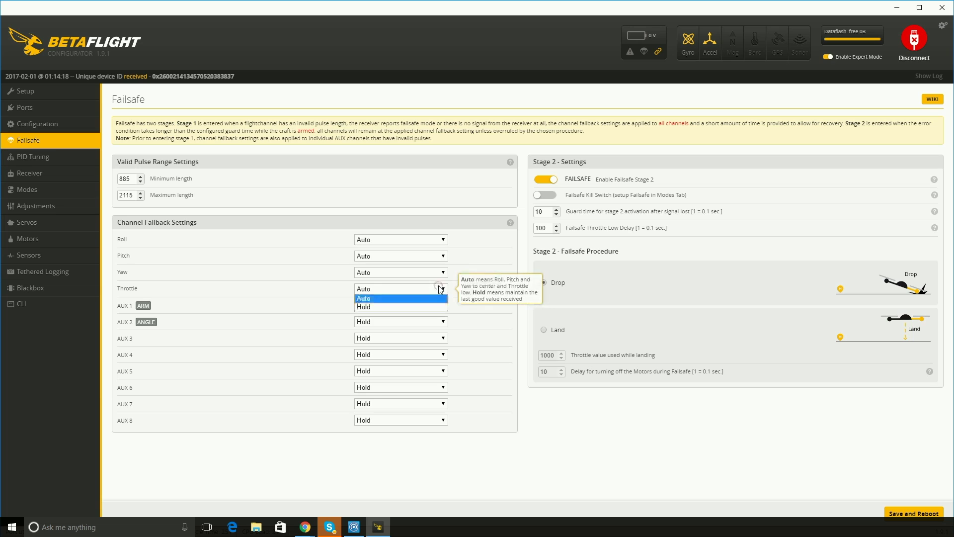
{"action": "mouse_move", "coordinate": [363, 311]}
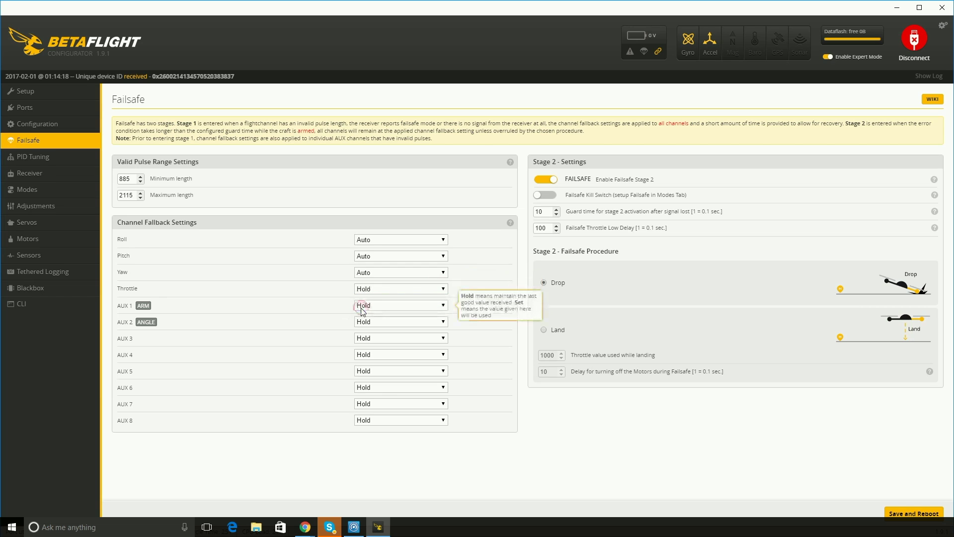
{"action": "mouse_move", "coordinate": [366, 293]}
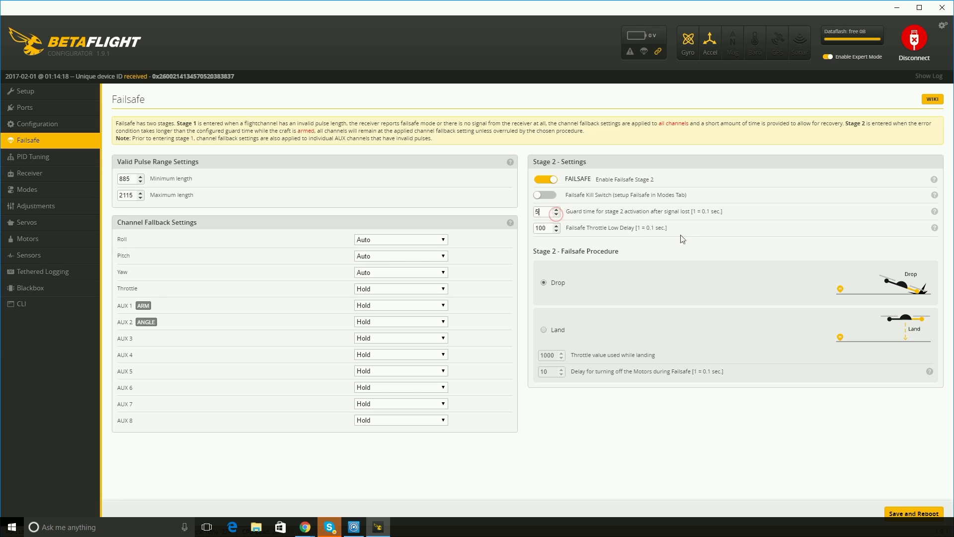
{"action": "left_click", "coordinate": [923, 514]}
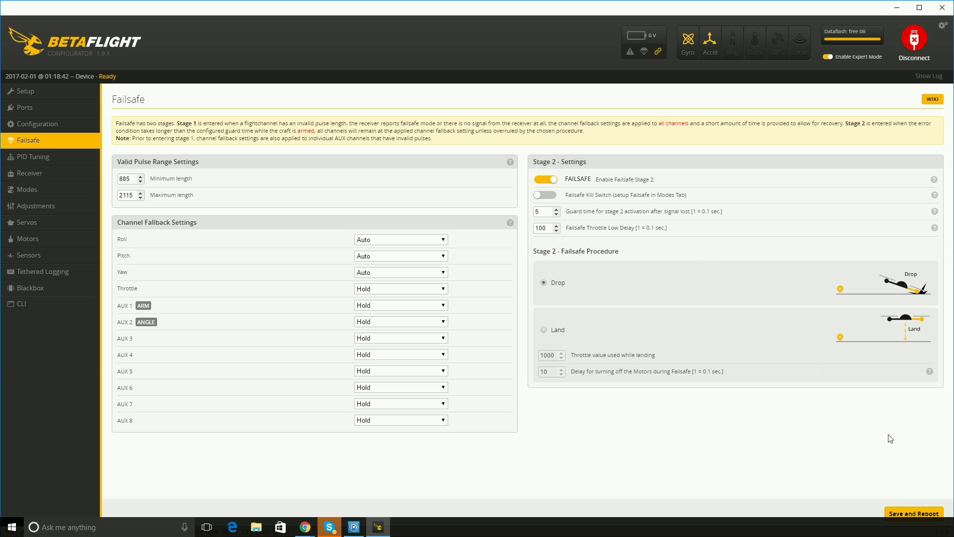
{"action": "left_click", "coordinate": [909, 514]}
Remove the existing ARM and ANGLE ranges from the mode assignments.
{"action": "left_click", "coordinate": [33, 157]}
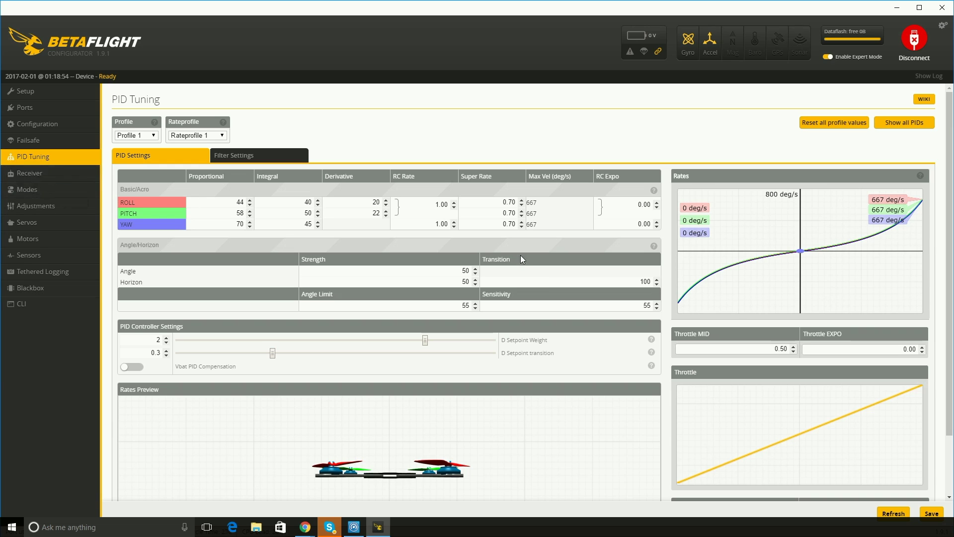
{"action": "left_click", "coordinate": [29, 178]}
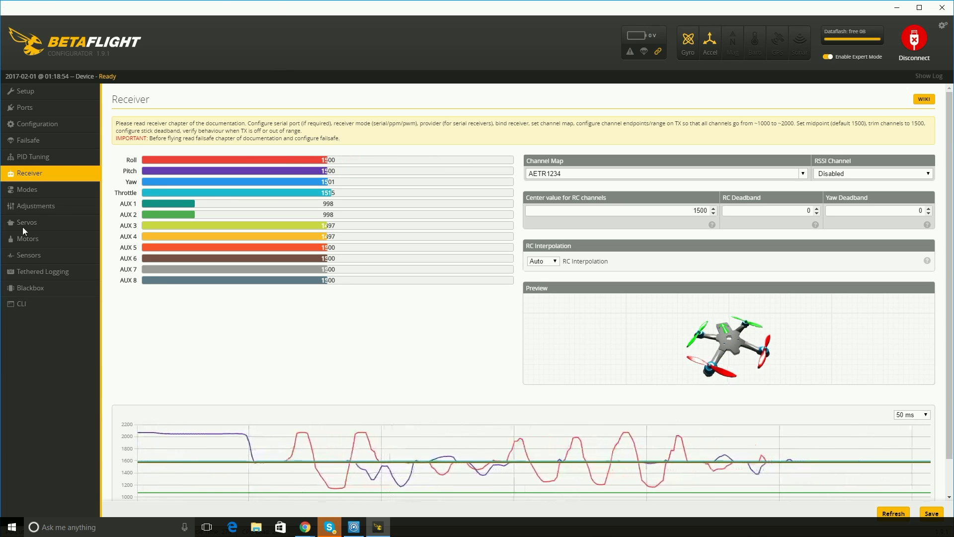
{"action": "left_click", "coordinate": [33, 196]}
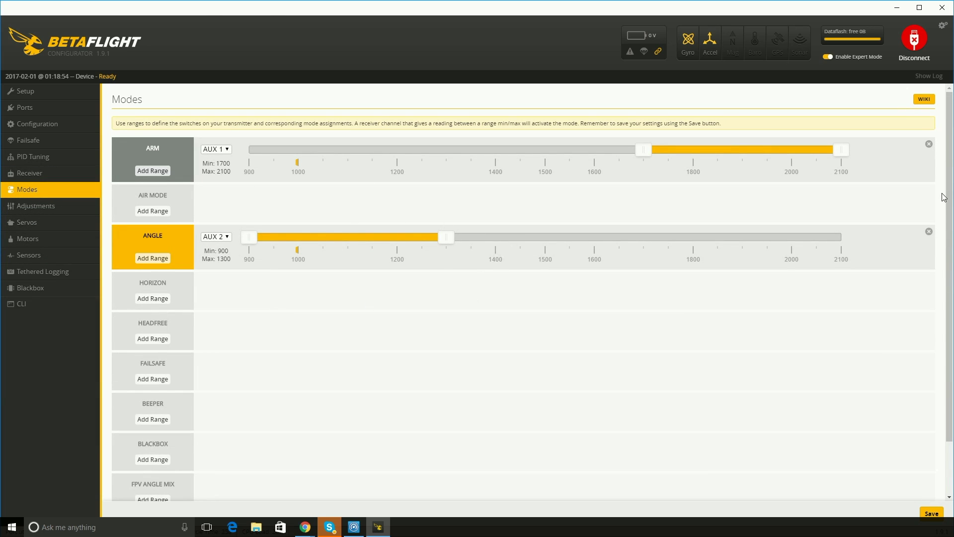
{"action": "left_click", "coordinate": [925, 146]}
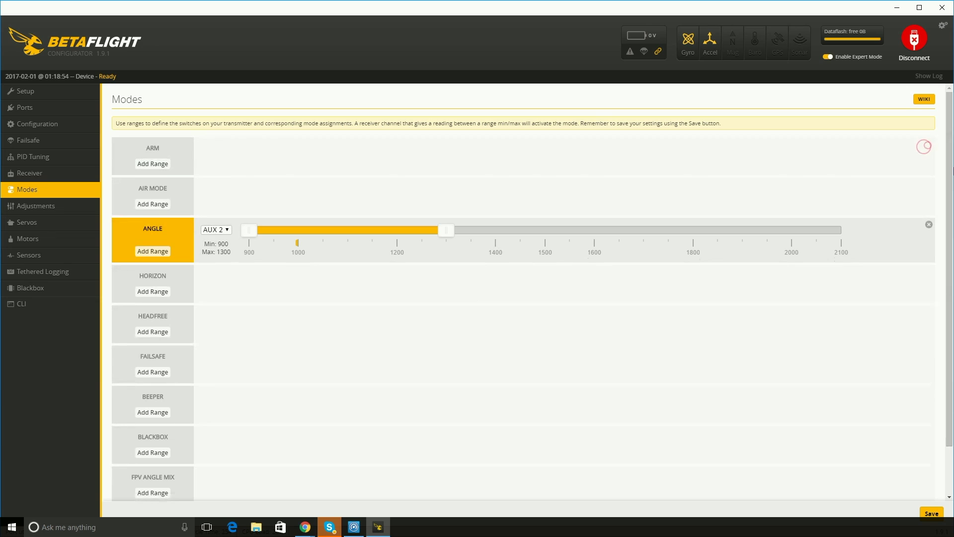
{"action": "left_click", "coordinate": [928, 222]}
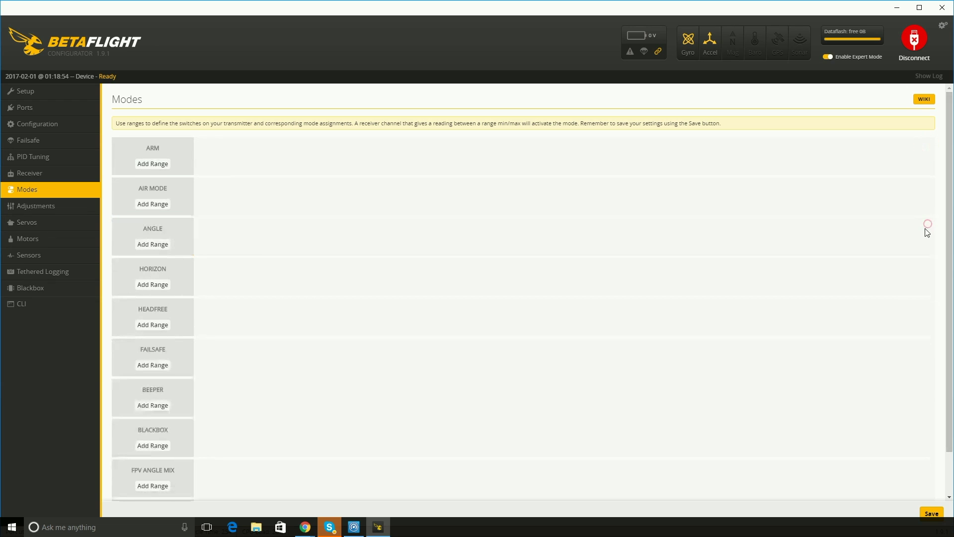
Add an ARM range of 1700 to 2100 on AUX 1 and an ANGLE range of 900 to 1300 on AUX 2.
{"action": "left_click", "coordinate": [155, 165]}
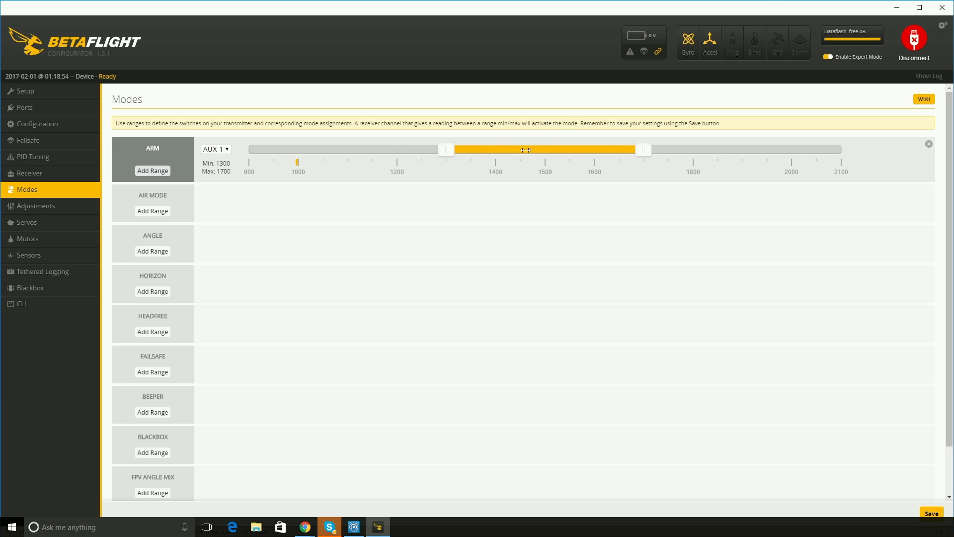
{"action": "left_click_drag", "start_coordinate": [525, 150], "coordinate": [765, 148]}
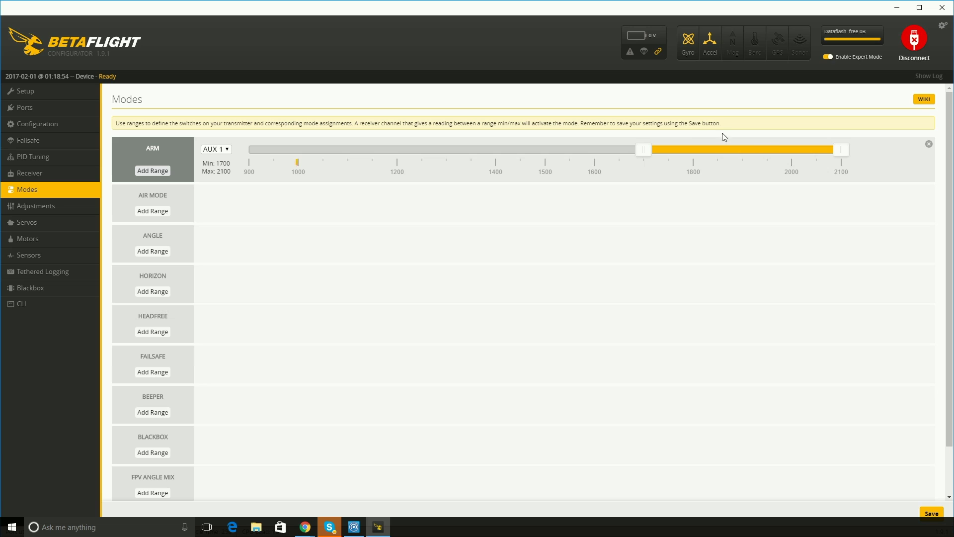
{"action": "left_click", "coordinate": [154, 252]}
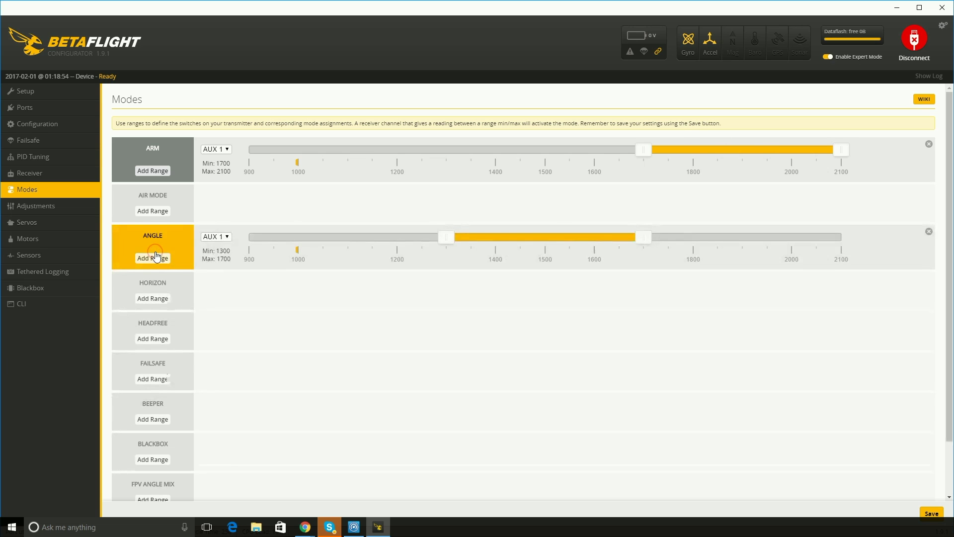
{"action": "left_click", "coordinate": [225, 237]}
{"action": "left_click", "coordinate": [213, 254]}
{"action": "left_click_drag", "start_coordinate": [561, 238], "coordinate": [300, 241]}
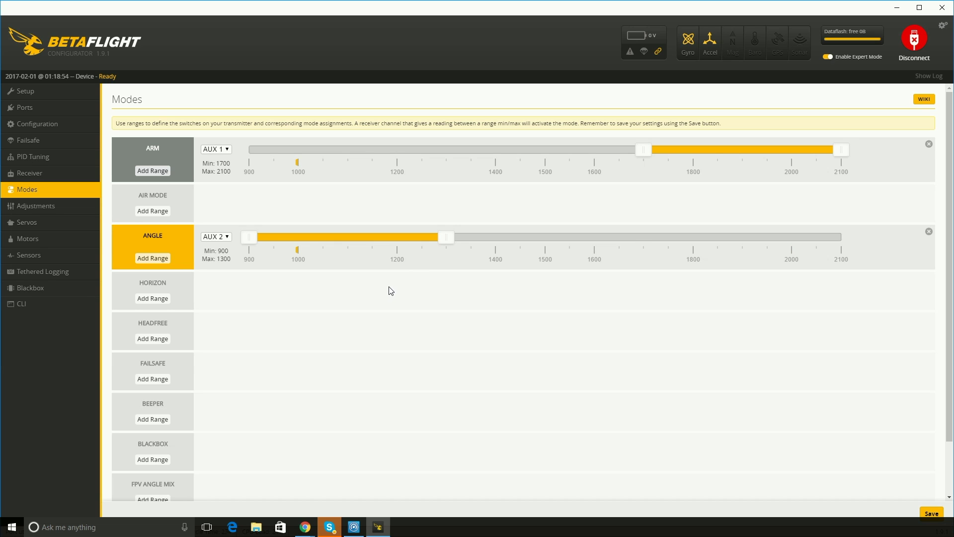
Look over the other available modes and save the mode assignments.
{"action": "scroll", "coordinate": [845, 397], "scroll_direction": "down", "scroll_amount": 2}
{"action": "scroll", "coordinate": [922, 457], "scroll_direction": "up", "scroll_amount": 2}
{"action": "left_click", "coordinate": [930, 514]}
{"action": "scroll", "coordinate": [437, 385], "scroll_direction": "down", "scroll_amount": 2}
{"action": "scroll", "coordinate": [437, 392], "scroll_direction": "up", "scroll_amount": 2}
Enable motor control and test motors 1 to 4 together at about 1295, returning them to 1000, and try motor 1 individually.
{"action": "left_click", "coordinate": [39, 213]}
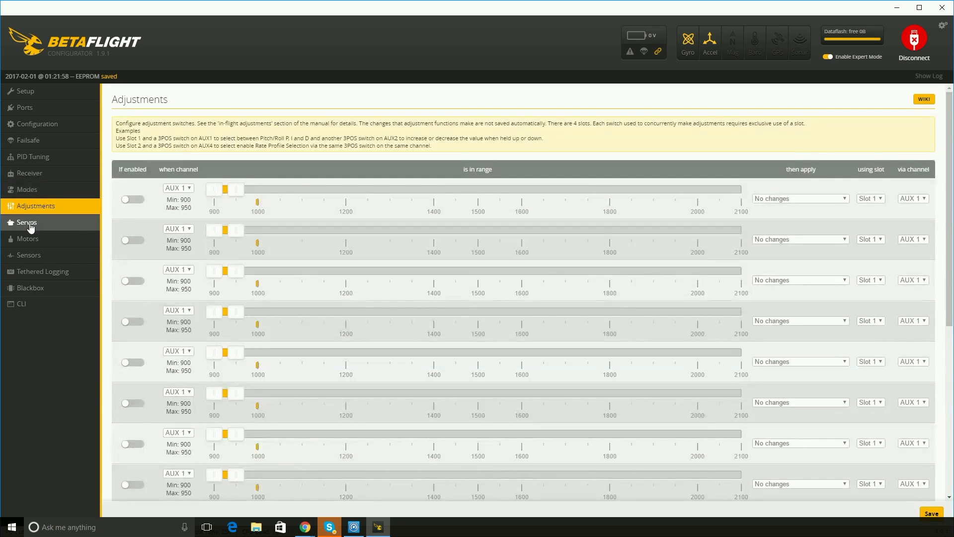
{"action": "left_click", "coordinate": [29, 226]}
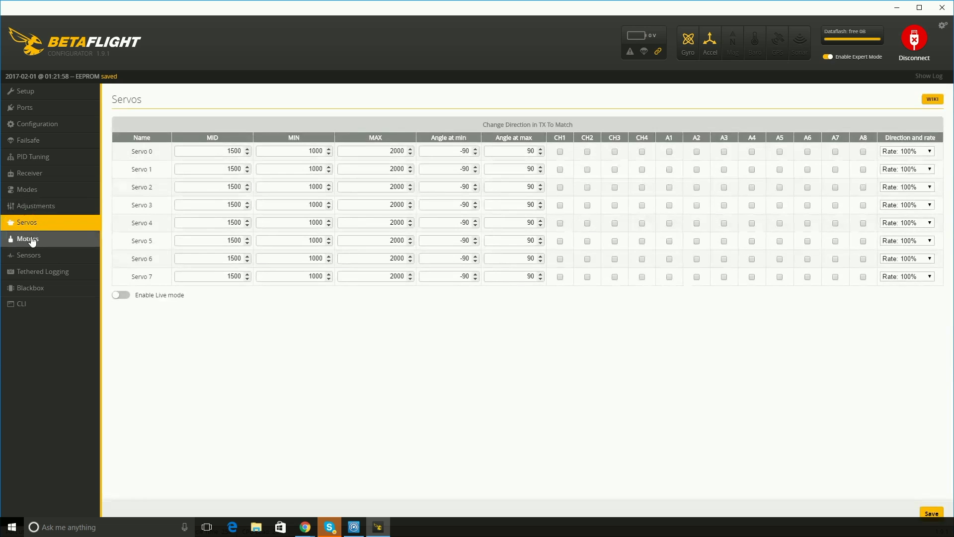
{"action": "left_click", "coordinate": [32, 241]}
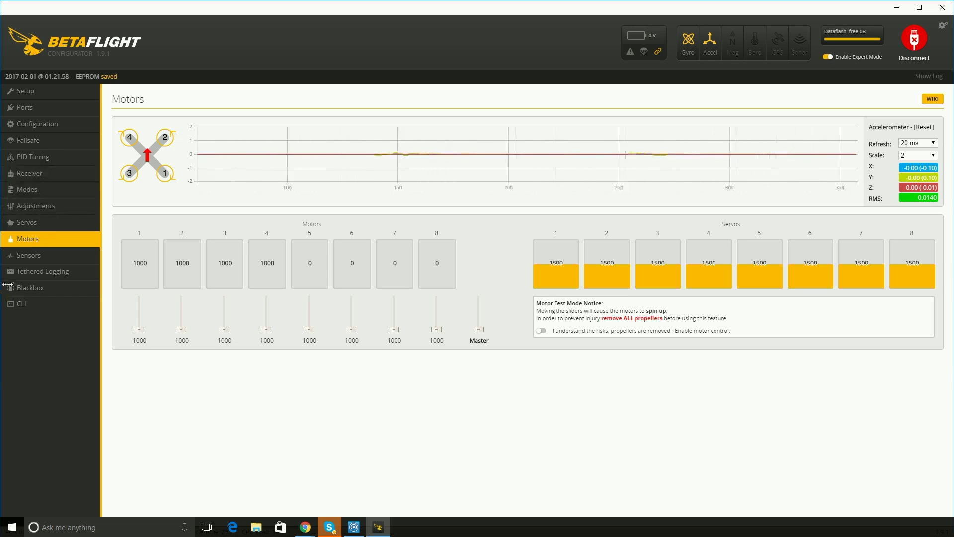
{"action": "left_click", "coordinate": [540, 331]}
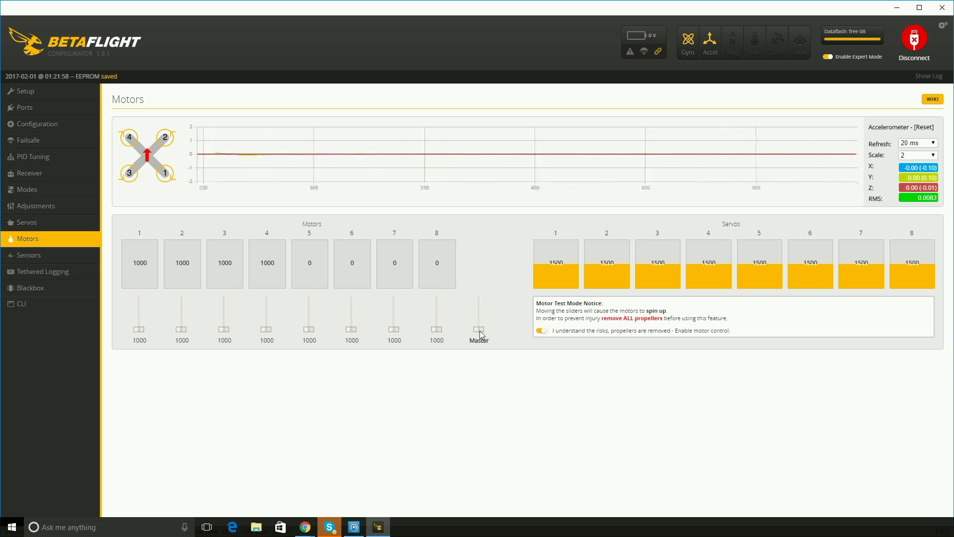
{"action": "left_click_drag", "start_coordinate": [481, 335], "coordinate": [484, 320]}
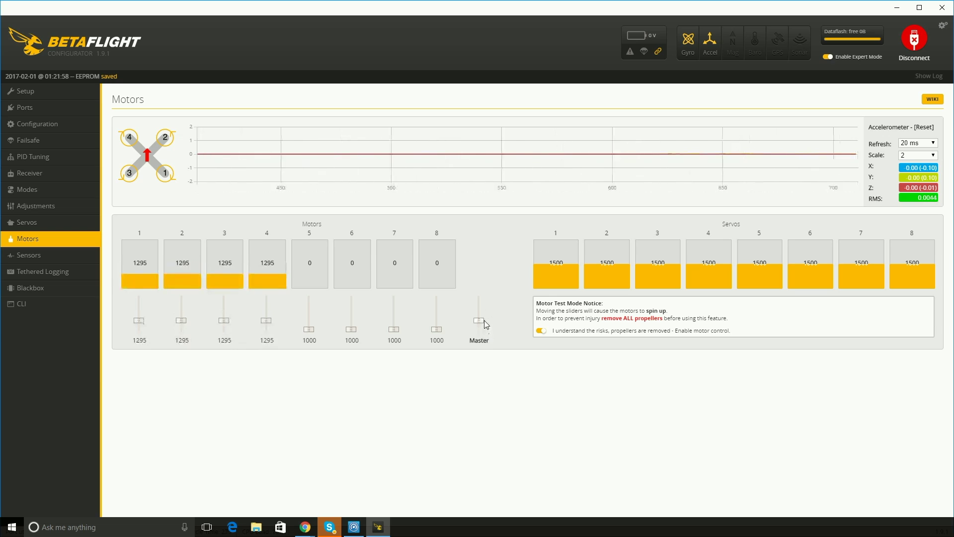
{"action": "left_click_drag", "start_coordinate": [484, 320], "coordinate": [480, 331]}
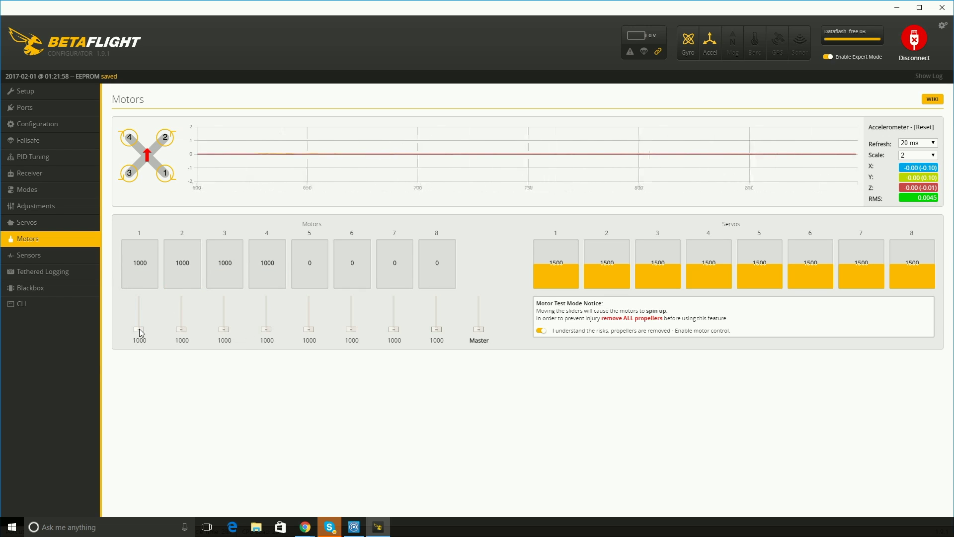
{"action": "left_click_drag", "start_coordinate": [140, 330], "coordinate": [172, 331]}
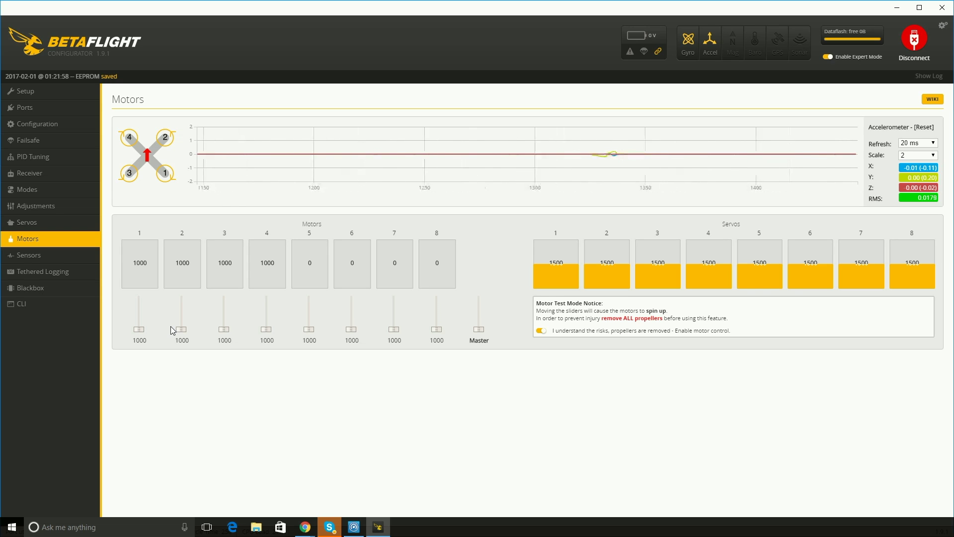
Turn off Expert Mode and look over the Blackbox logging settings and the CLI.
{"action": "left_click", "coordinate": [829, 58]}
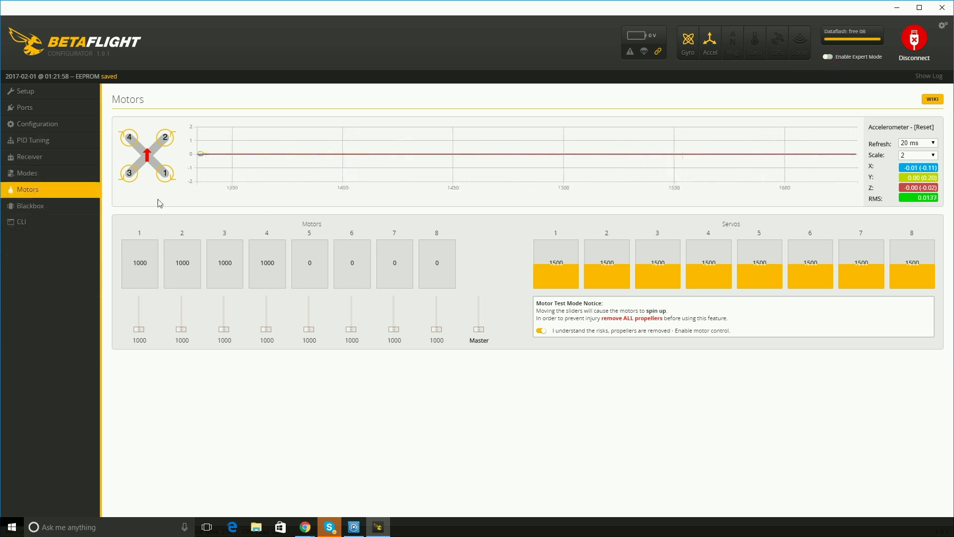
{"action": "left_click", "coordinate": [40, 212]}
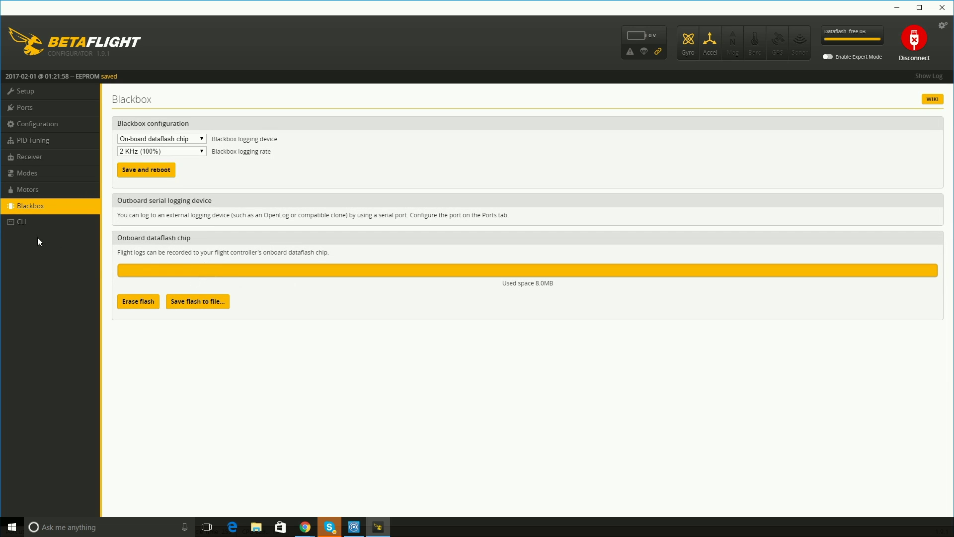
{"action": "left_click", "coordinate": [19, 226]}
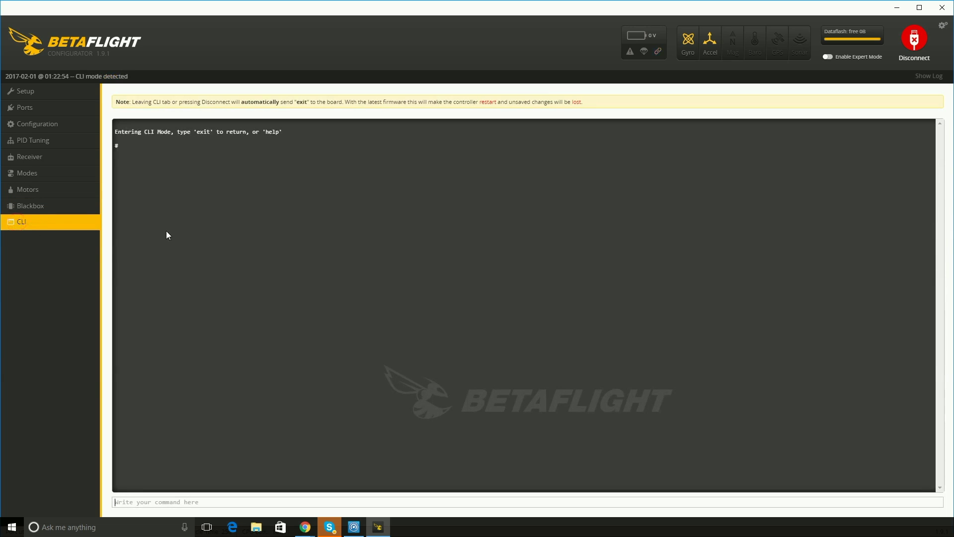
Review the Setup overview, the Configuration features and sensor settings, the Receiver channels and the PID Tuning values.
{"action": "left_click", "coordinate": [27, 94]}
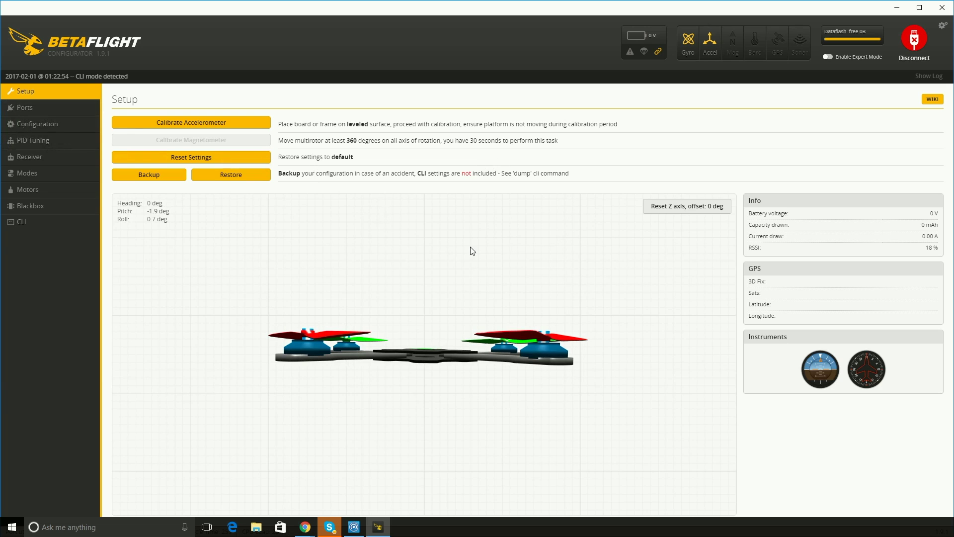
{"action": "left_click", "coordinate": [48, 164]}
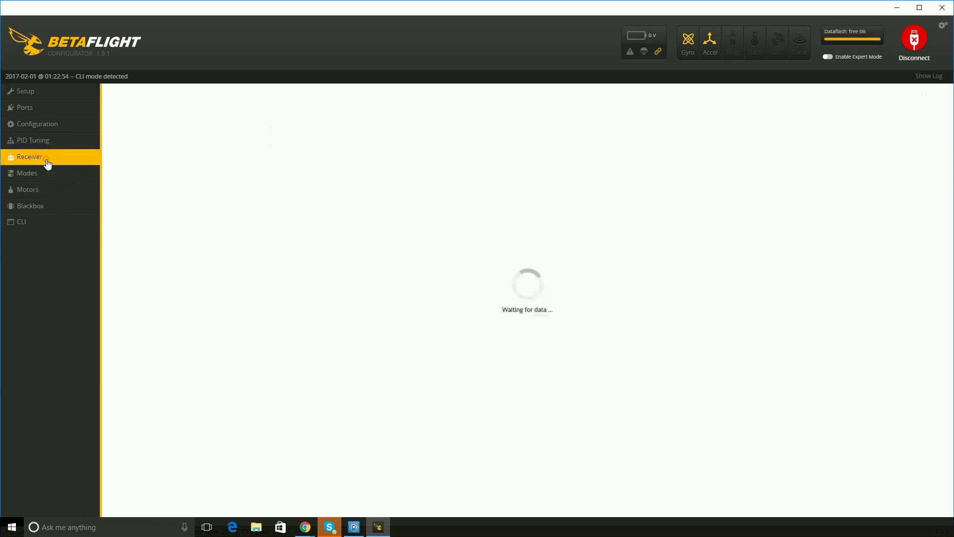
{"action": "left_click", "coordinate": [31, 126]}
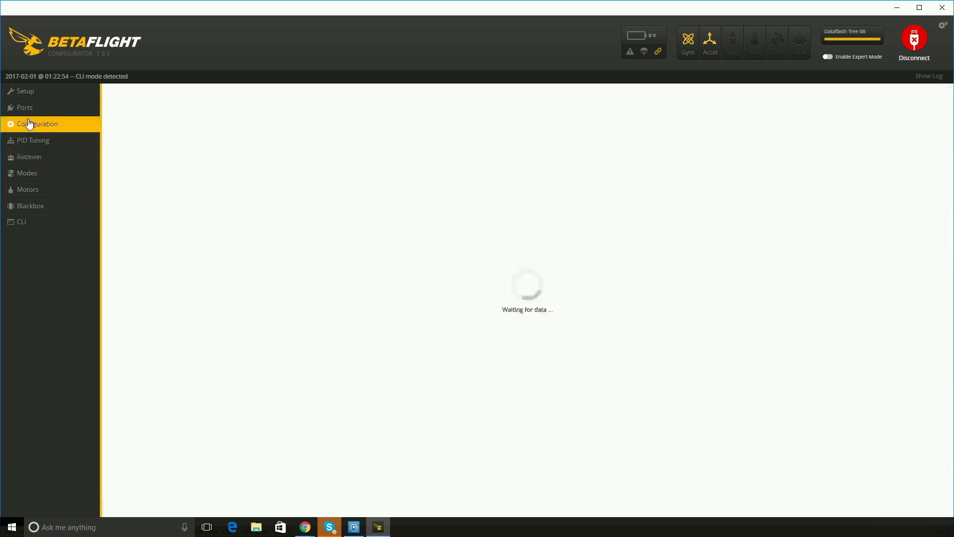
{"action": "scroll", "coordinate": [310, 373], "scroll_direction": "down", "scroll_amount": 3}
{"action": "scroll", "coordinate": [308, 370], "scroll_direction": "down", "scroll_amount": 5}
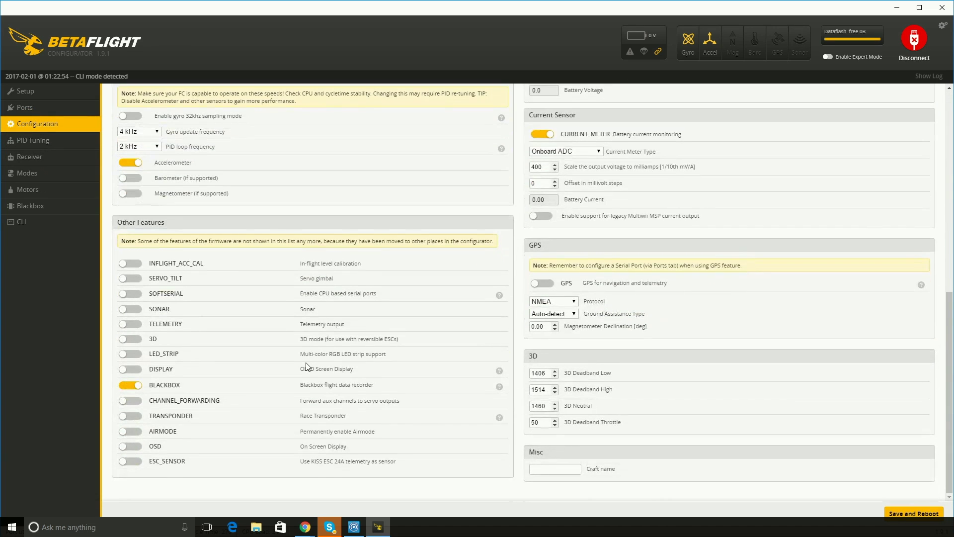
{"action": "scroll", "coordinate": [306, 365], "scroll_direction": "up", "scroll_amount": 3}
{"action": "left_click", "coordinate": [20, 158]}
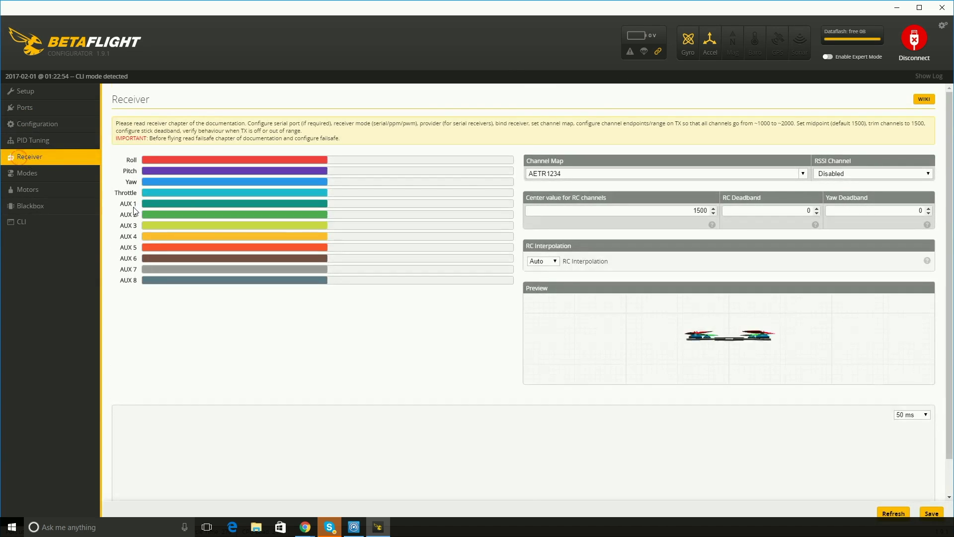
{"action": "left_click", "coordinate": [42, 144]}
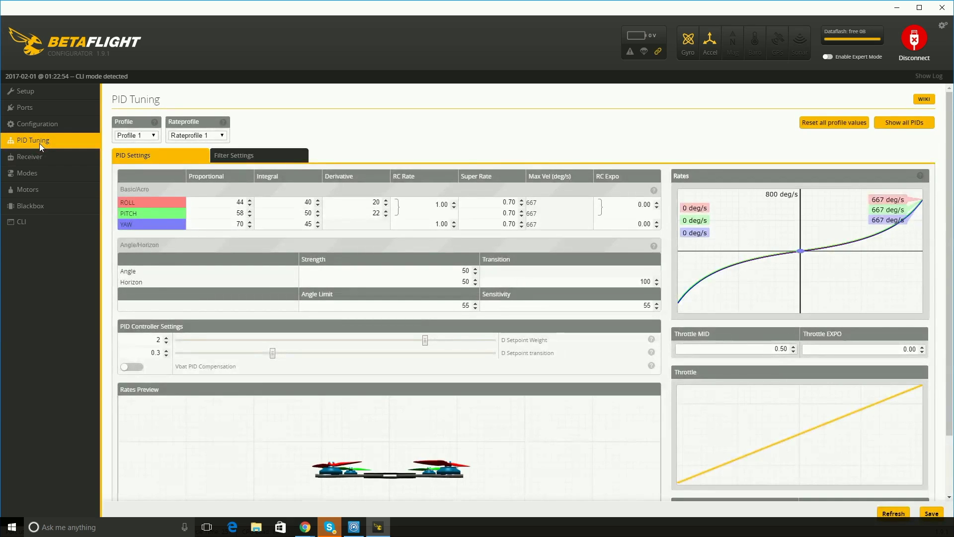